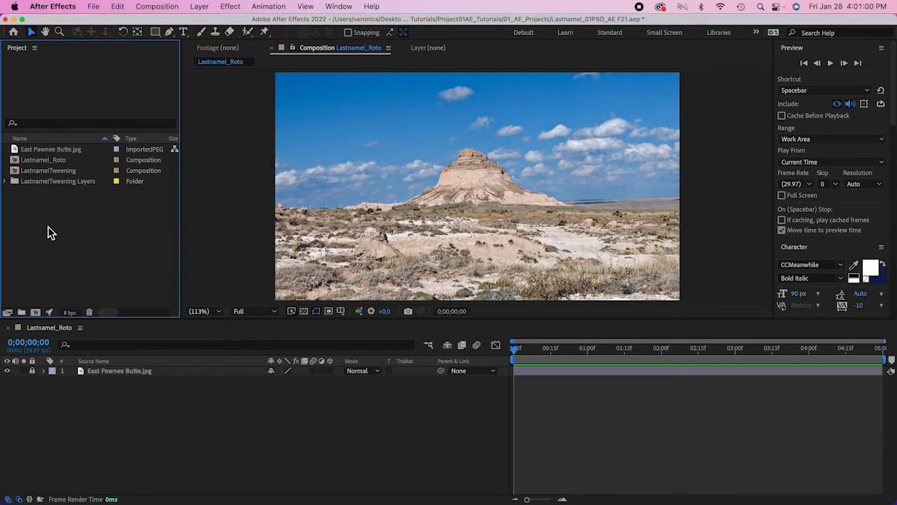
Step: Start a file import and browse to the Additive A folder holding the numbered PNG frames
{"action": "right_click", "coordinate": [47, 227]}
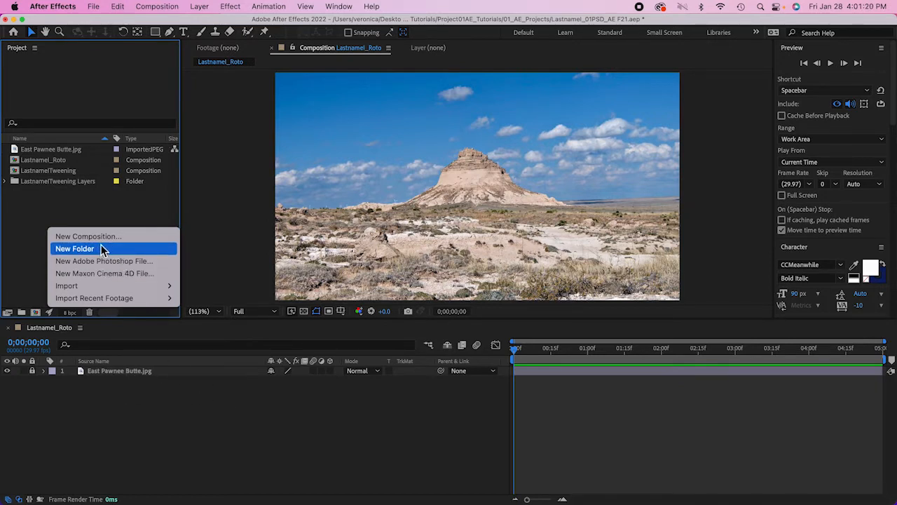
{"action": "mouse_move", "coordinate": [91, 293]}
{"action": "left_click", "coordinate": [220, 286]}
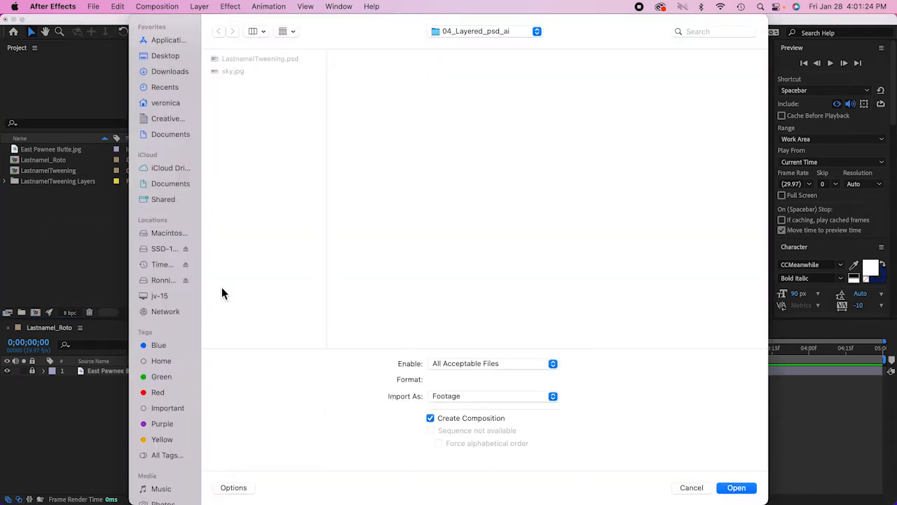
{"action": "left_click", "coordinate": [460, 31]}
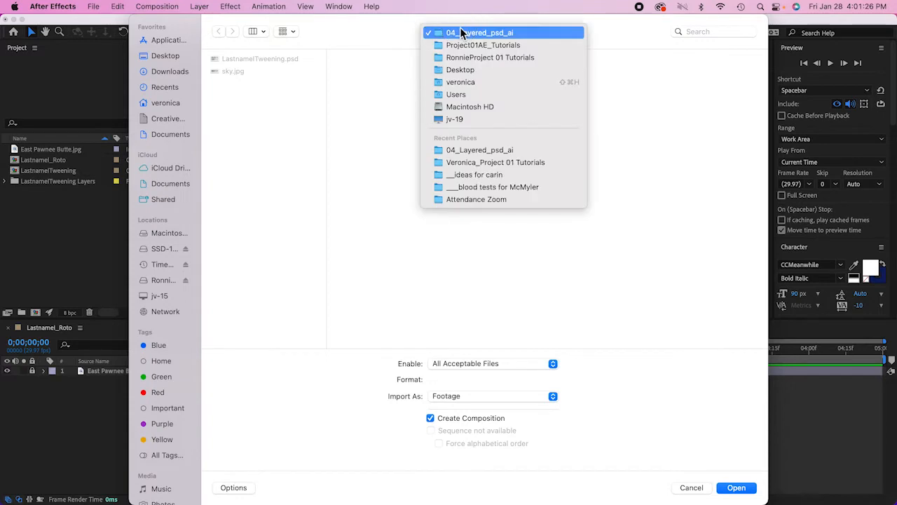
{"action": "left_click", "coordinate": [466, 46]}
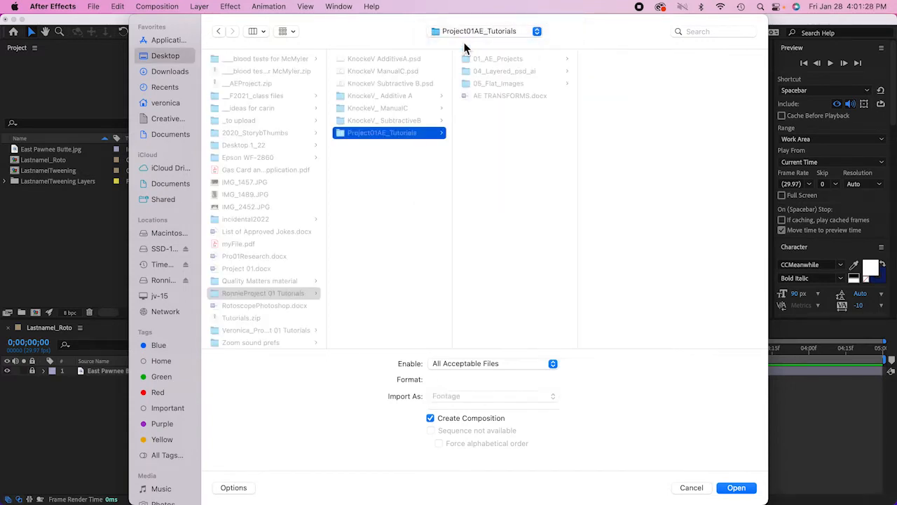
{"action": "left_click", "coordinate": [378, 59]}
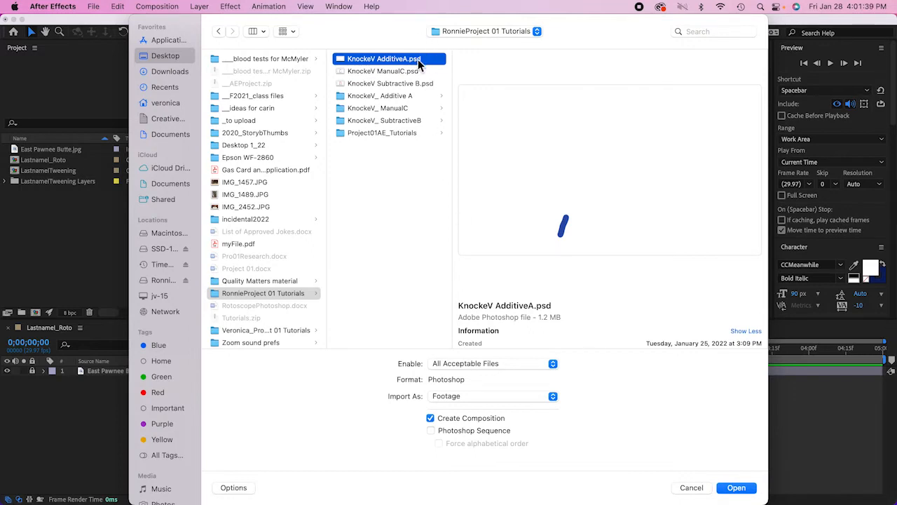
{"action": "left_click", "coordinate": [372, 97]}
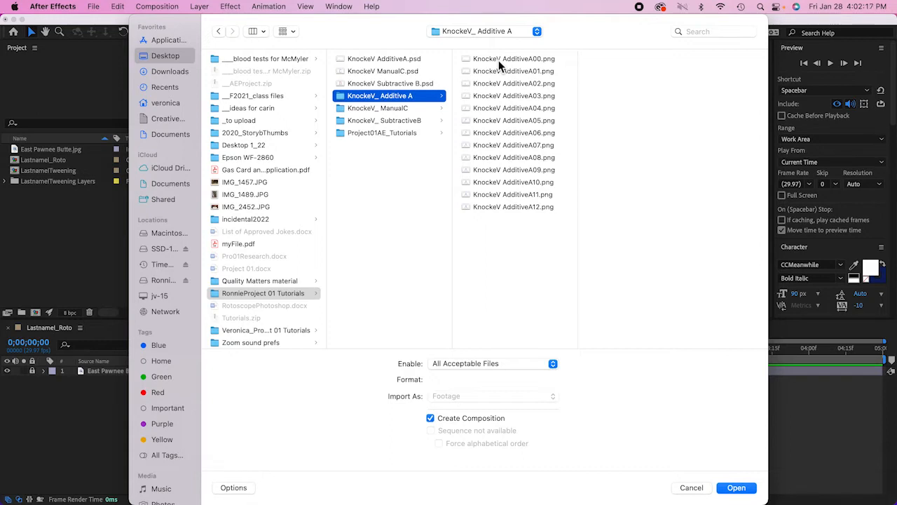
Step: Import the AdditiveA frames as a PNG sequence with a composition, starting from frame 00, and preview the new composition
{"action": "left_click", "coordinate": [499, 60]}
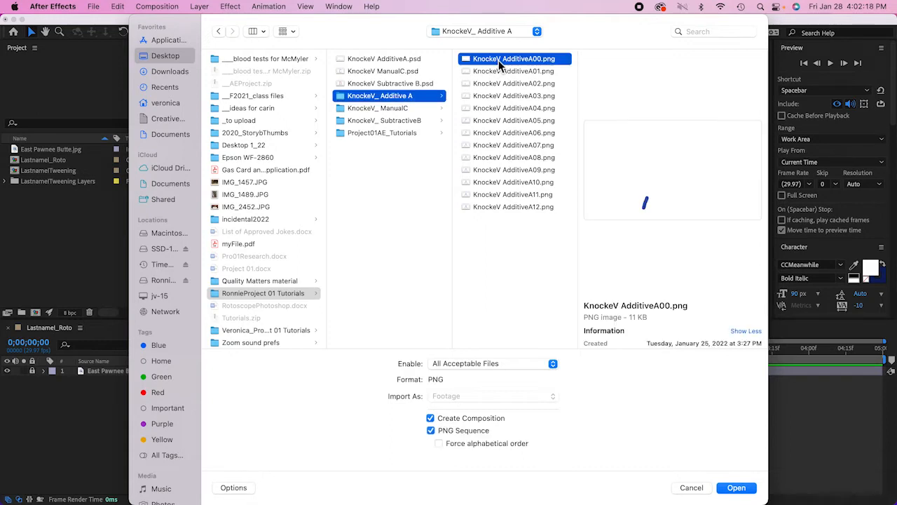
{"action": "left_click", "coordinate": [432, 433]}
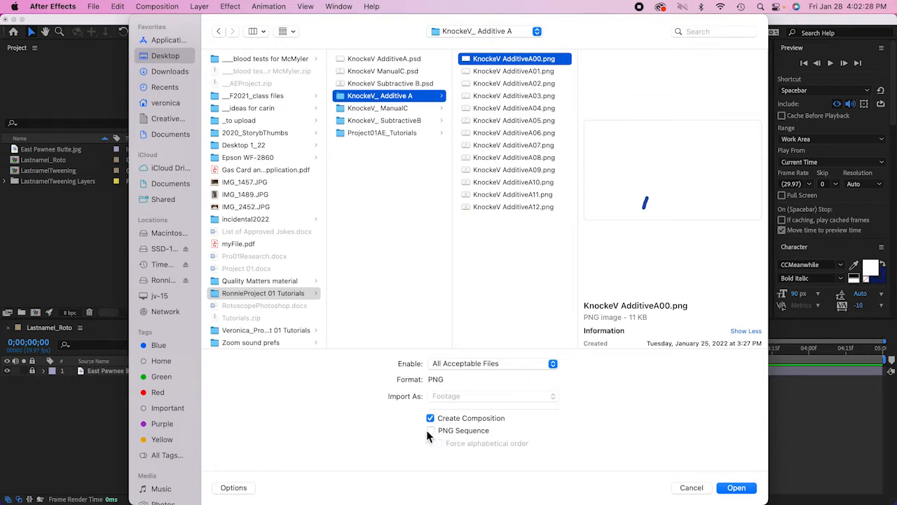
{"action": "left_click", "coordinate": [430, 432]}
{"action": "left_click", "coordinate": [740, 495]}
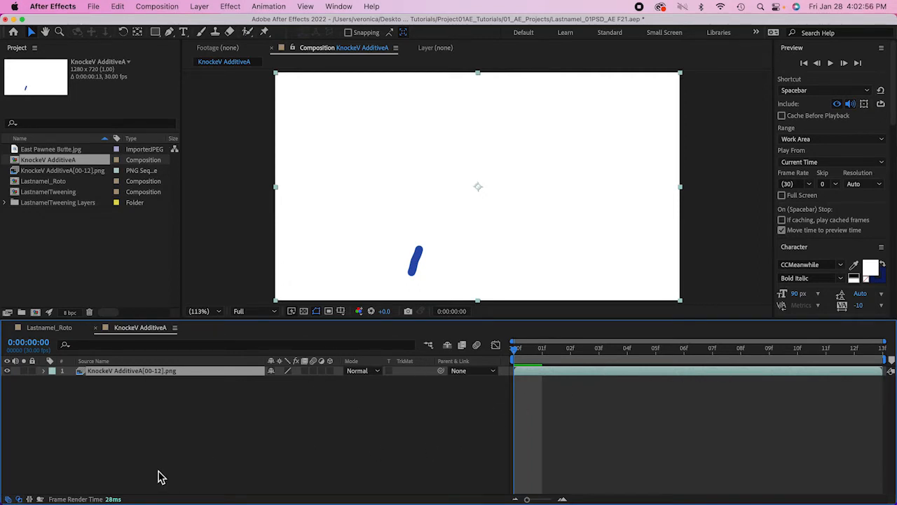
{"action": "key", "text": "space"}
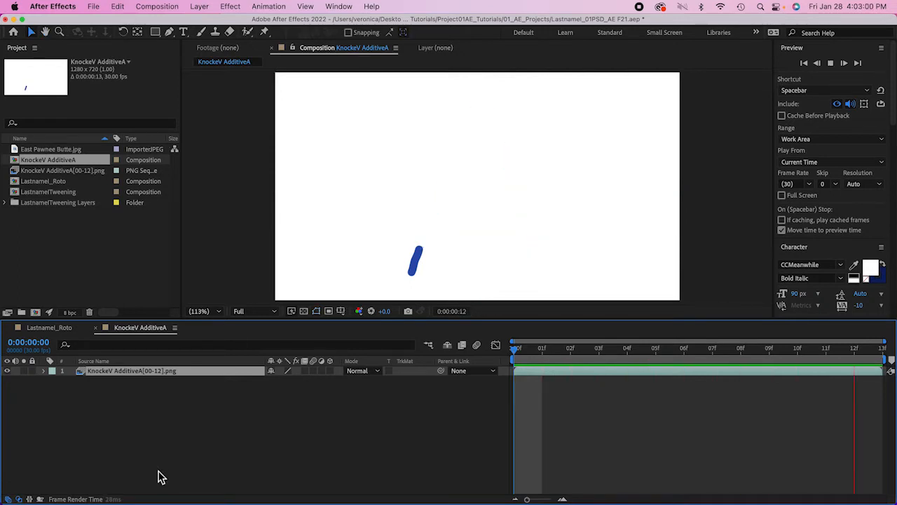
{"action": "key", "text": "space"}
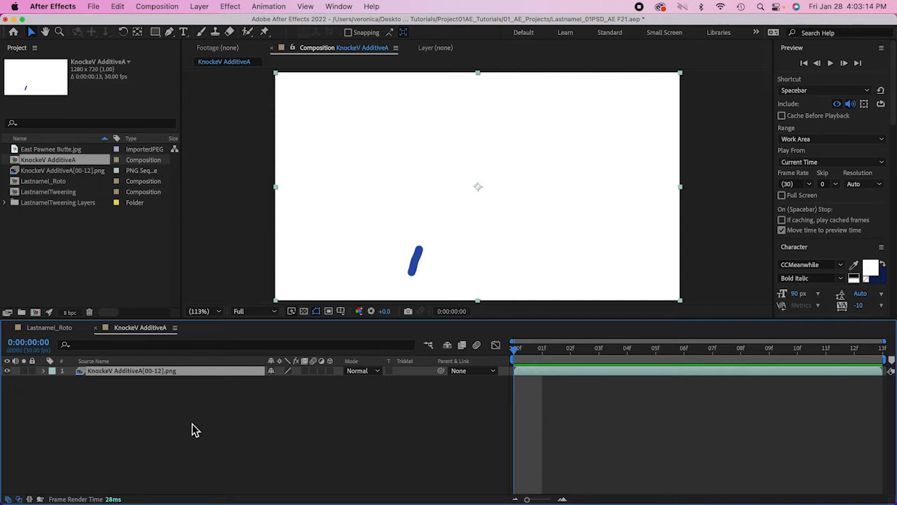
Step: Widen the project's column view and set the AdditiveA sequence's assumed frame rate to 10 frames per second in its footage interpretation
{"action": "left_click", "coordinate": [28, 173]}
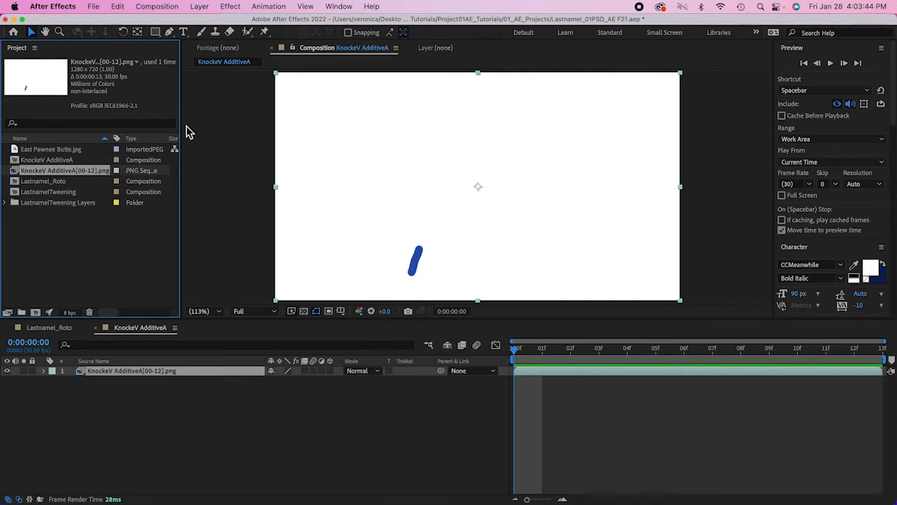
{"action": "left_click_drag", "start_coordinate": [181, 144], "coordinate": [268, 150]}
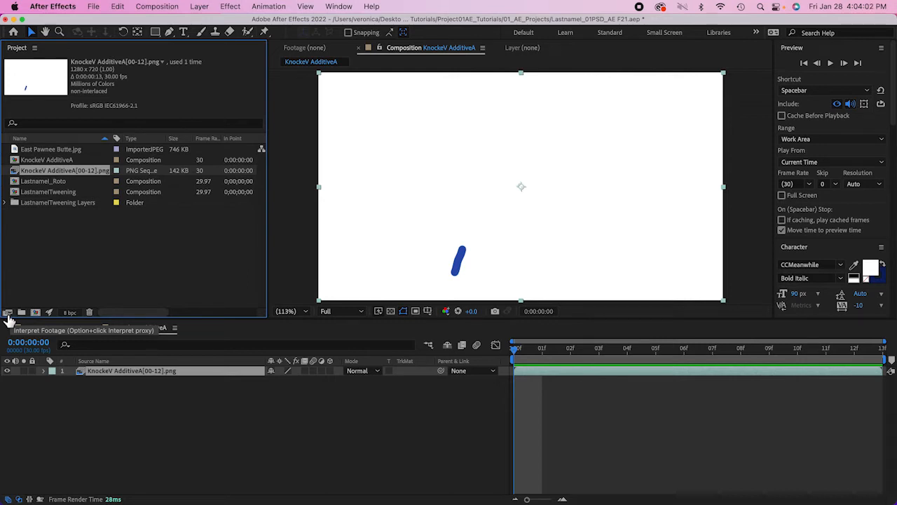
{"action": "right_click", "coordinate": [44, 172]}
{"action": "mouse_move", "coordinate": [63, 256]}
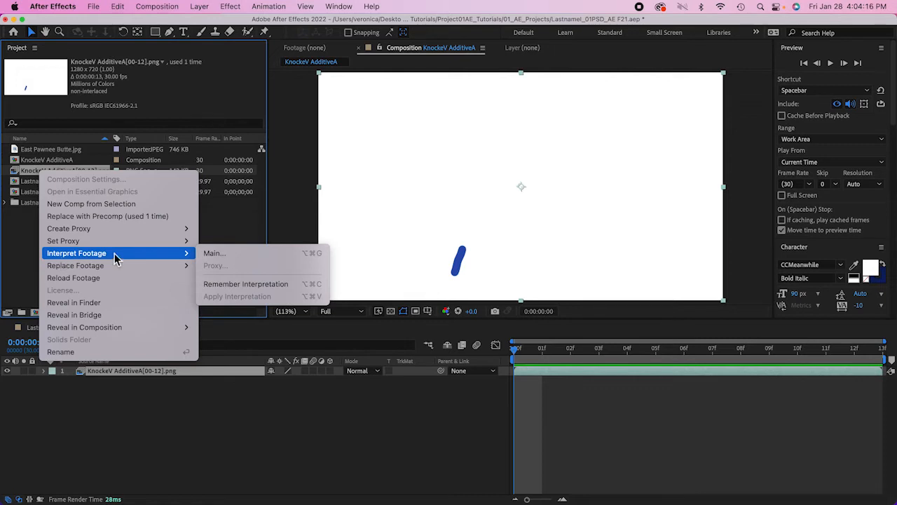
{"action": "left_click", "coordinate": [215, 258]}
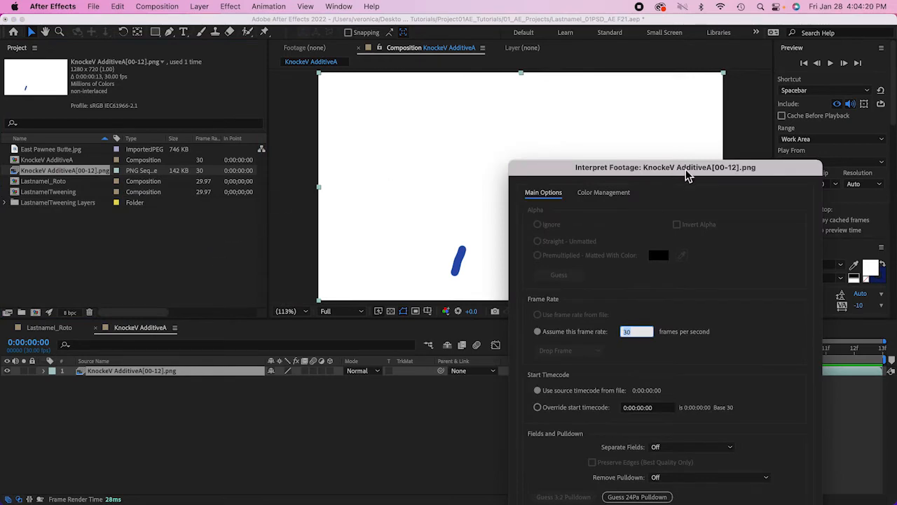
{"action": "left_click_drag", "start_coordinate": [687, 172], "coordinate": [430, 102]}
{"action": "left_click_drag", "start_coordinate": [418, 76], "coordinate": [401, 39]}
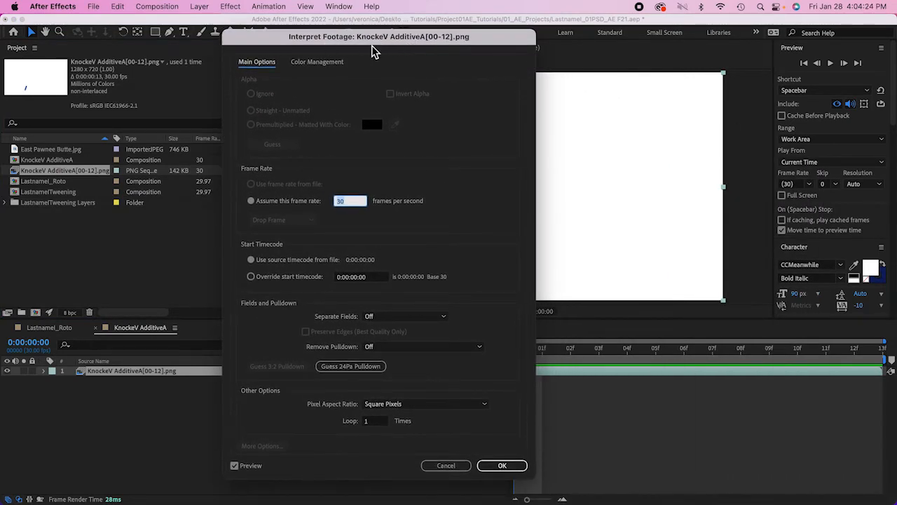
{"action": "left_click", "coordinate": [365, 202]}
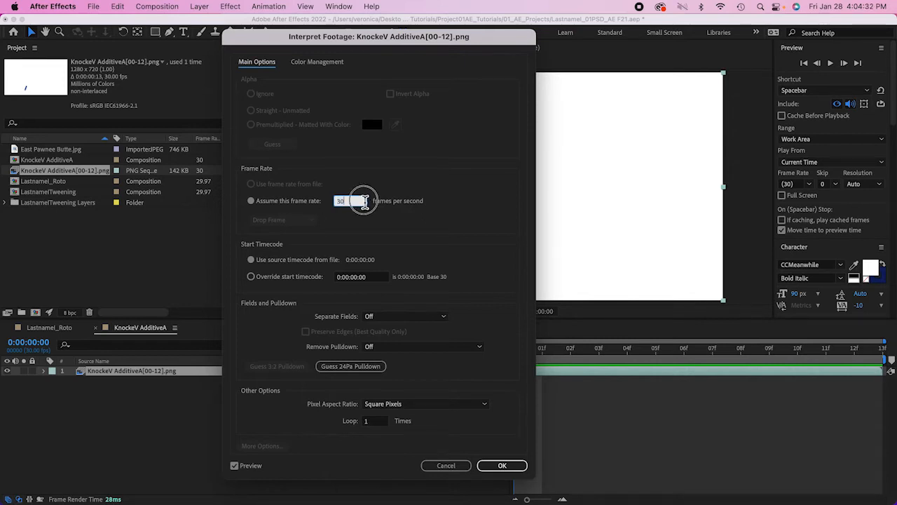
{"action": "left_click", "coordinate": [305, 200]}
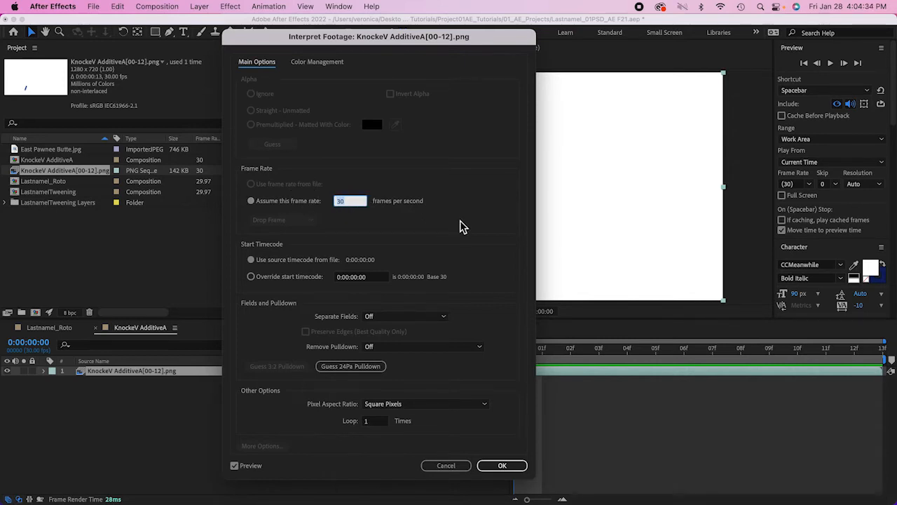
{"action": "type", "text": "1"}
Step: Set the AdditiveA footage to loop 5 times and apply the interpretation
{"action": "left_click", "coordinate": [379, 424]}
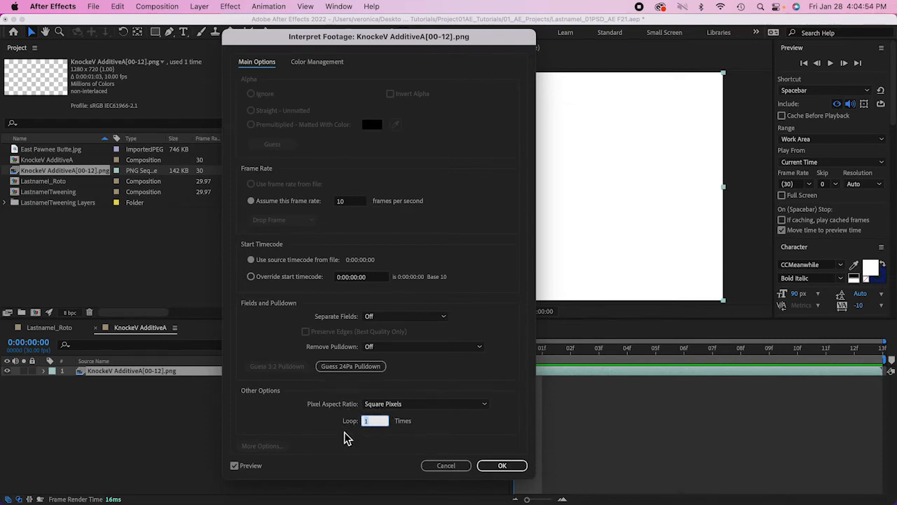
{"action": "type", "text": "5"}
{"action": "left_click", "coordinate": [502, 465]}
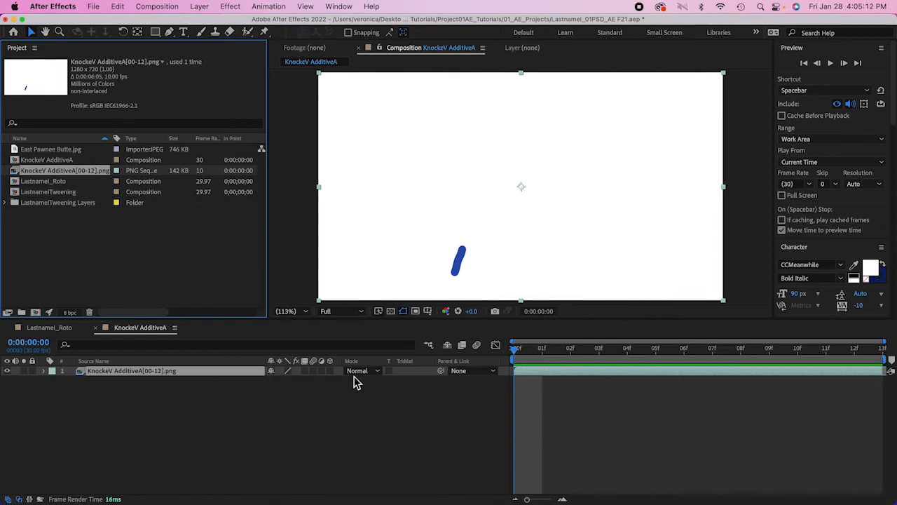
Step: Set the duration of the AdditiveA composition to 0:00:05:13
{"action": "left_click", "coordinate": [163, 8]}
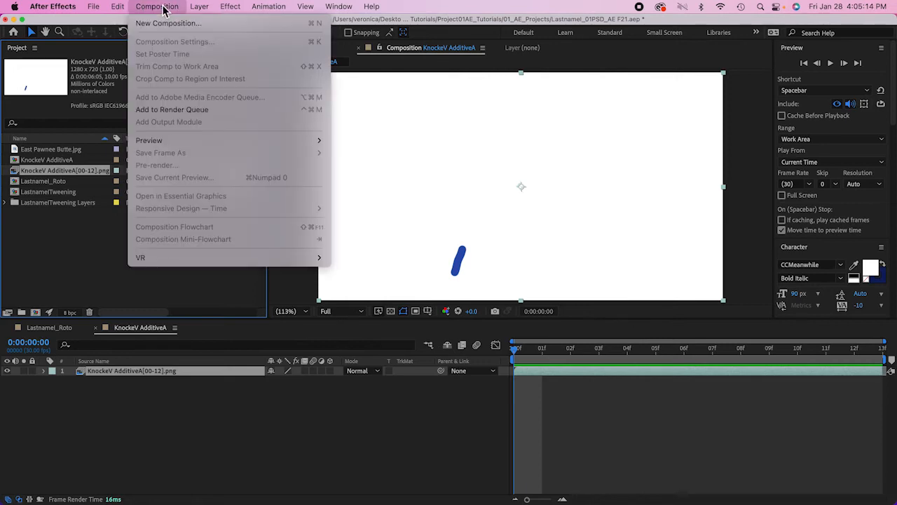
{"action": "left_click", "coordinate": [258, 431]}
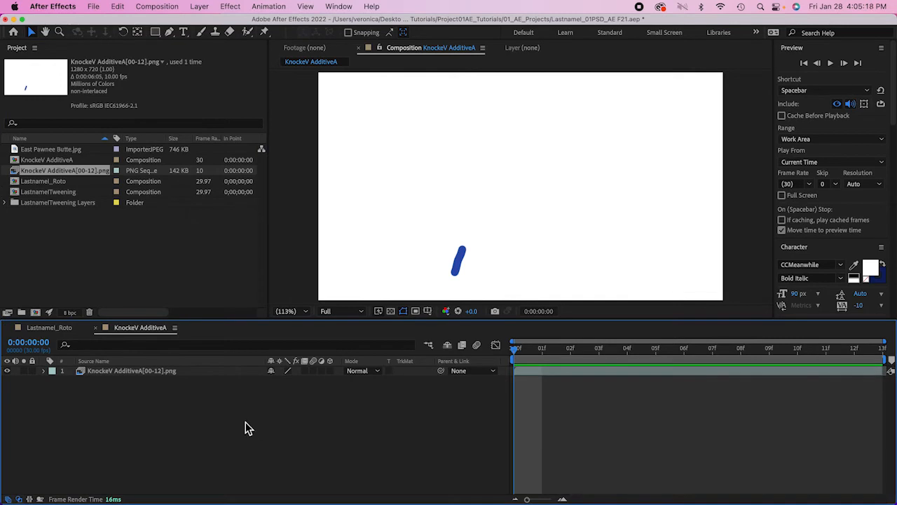
{"action": "left_click", "coordinate": [158, 10]}
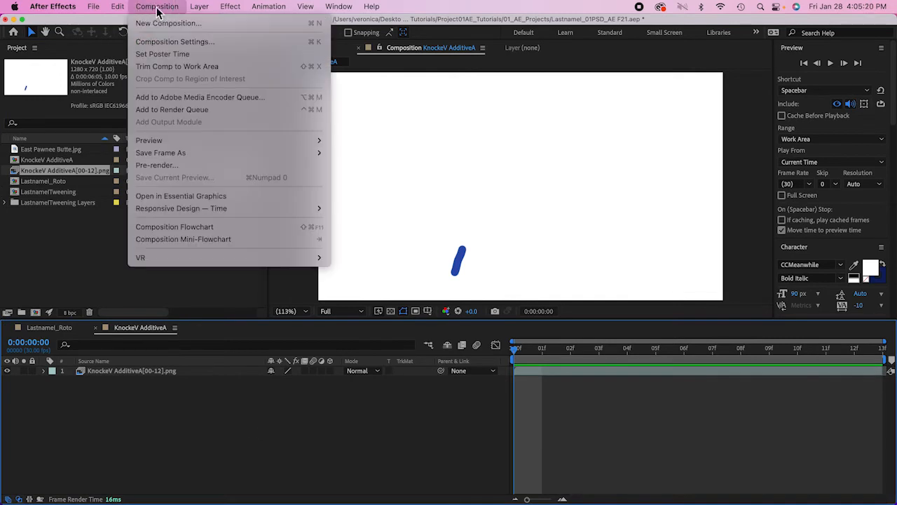
{"action": "left_click", "coordinate": [165, 44]}
{"action": "left_click_drag", "start_coordinate": [662, 267], "coordinate": [219, 100]}
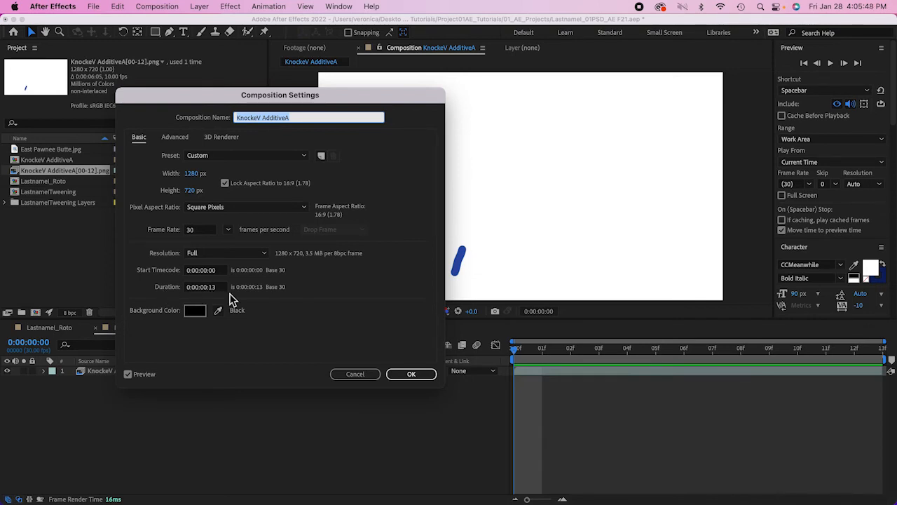
{"action": "left_click", "coordinate": [207, 289]}
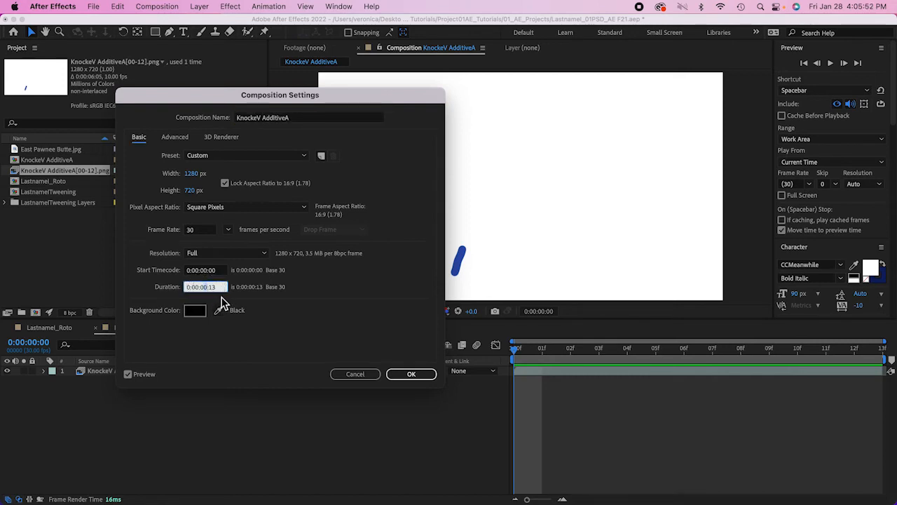
{"action": "type", "text": "513"}
{"action": "left_click", "coordinate": [419, 376]}
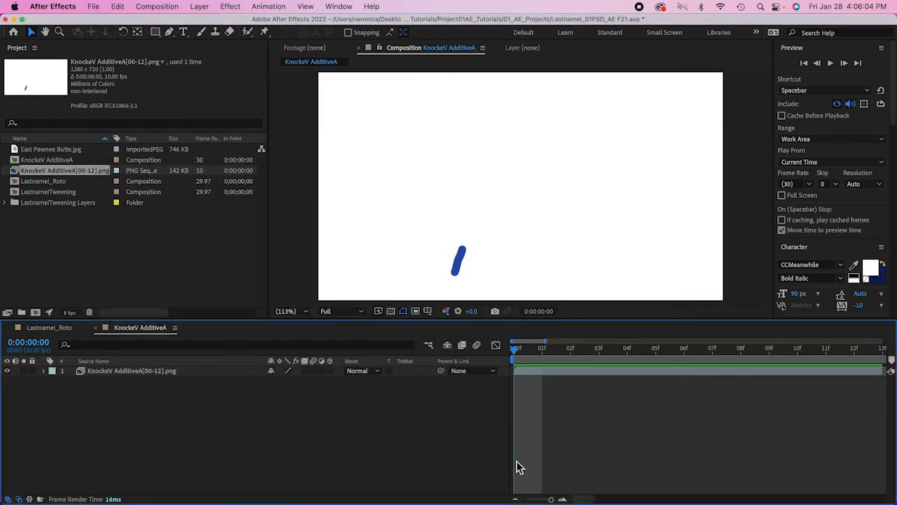
Step: Extend the AdditiveA sequence layer to the end of the composition and save the project
{"action": "left_click_drag", "start_coordinate": [551, 499], "coordinate": [526, 500]}
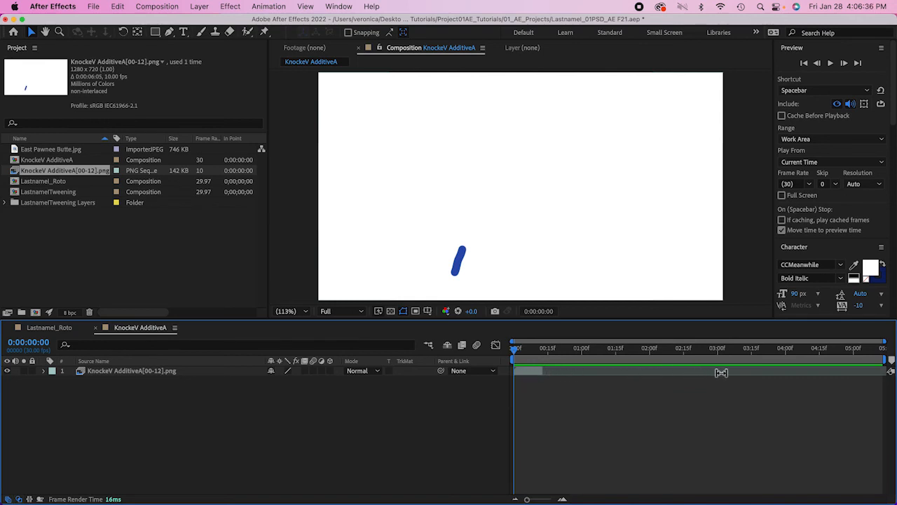
{"action": "left_click_drag", "start_coordinate": [544, 373], "coordinate": [887, 374]}
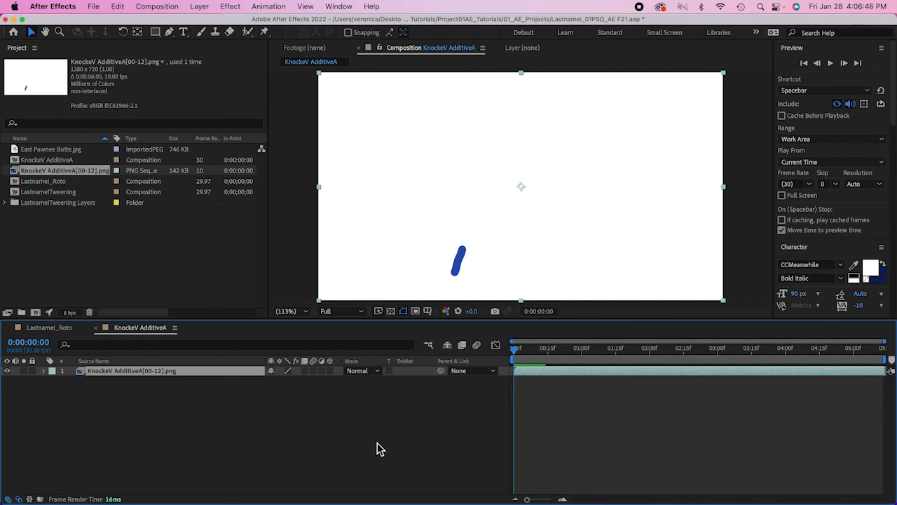
{"action": "key", "text": "super+s"}
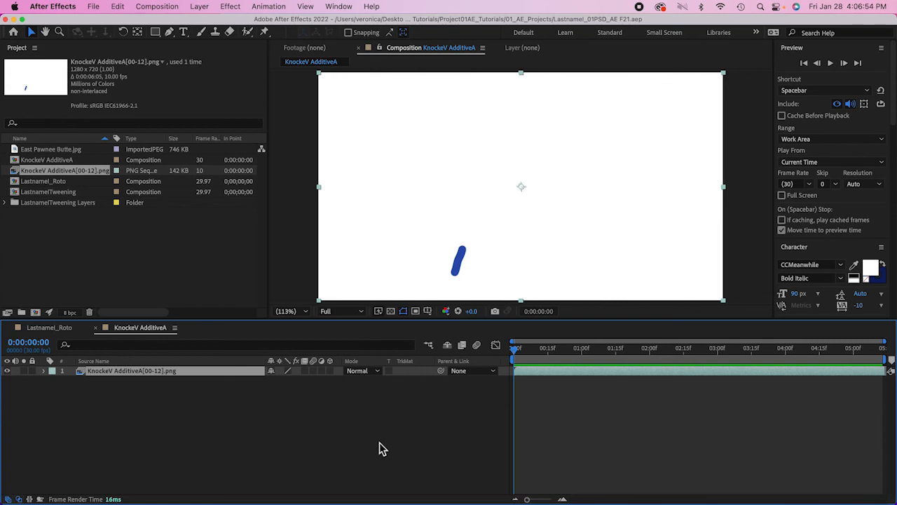
Step: Preview the looping AdditiveA animation at its slower frame rate, stopping partway through
{"action": "key", "text": "space"}
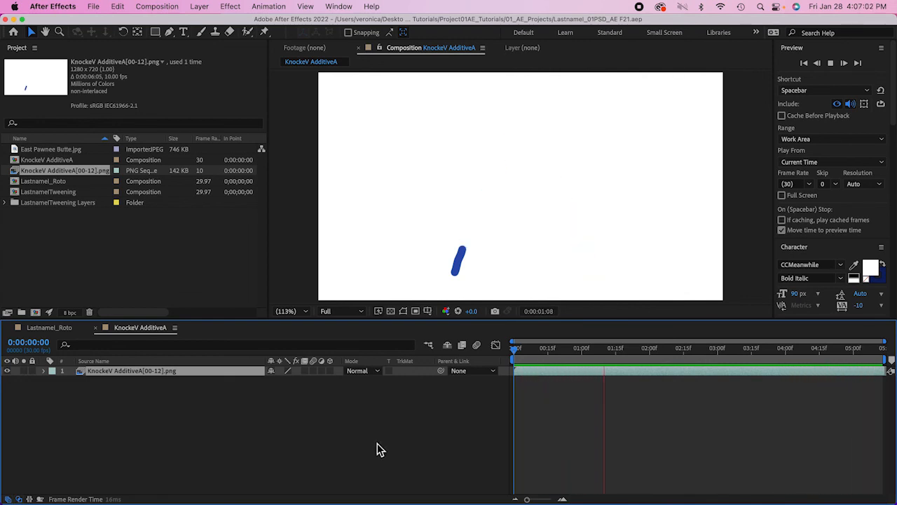
{"action": "key", "text": "space"}
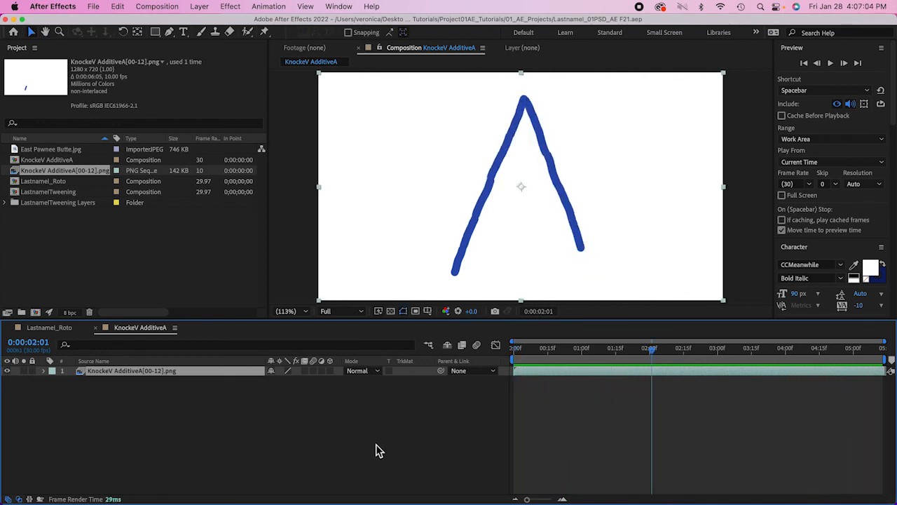